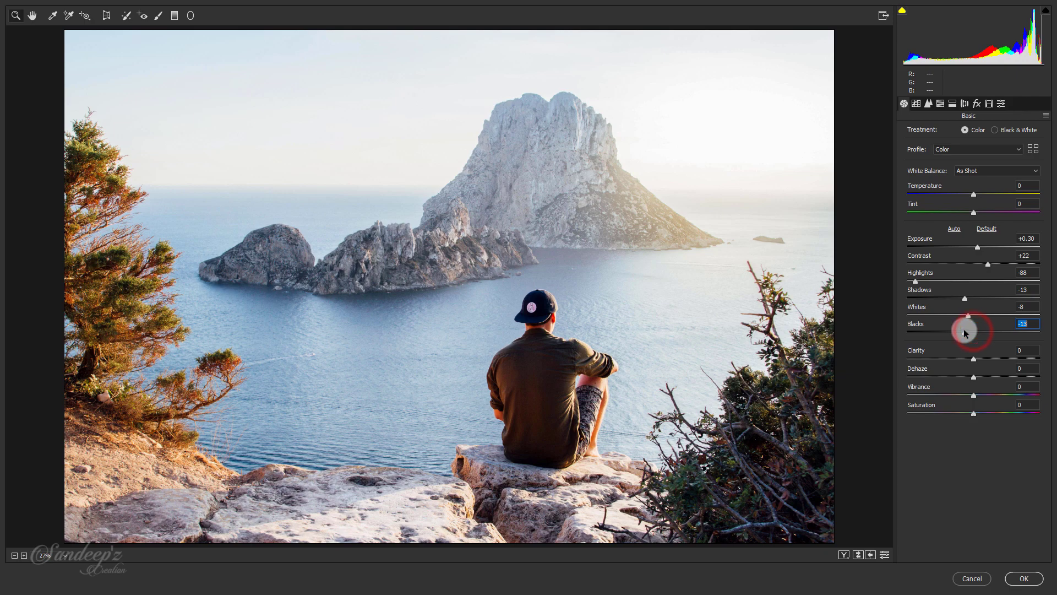
# Set Contrast to +27, Clarity +25, Dehaze +11, Vibrance +40 and Saturation -20, and check the before/after comparison.
pyautogui.click(992, 264)
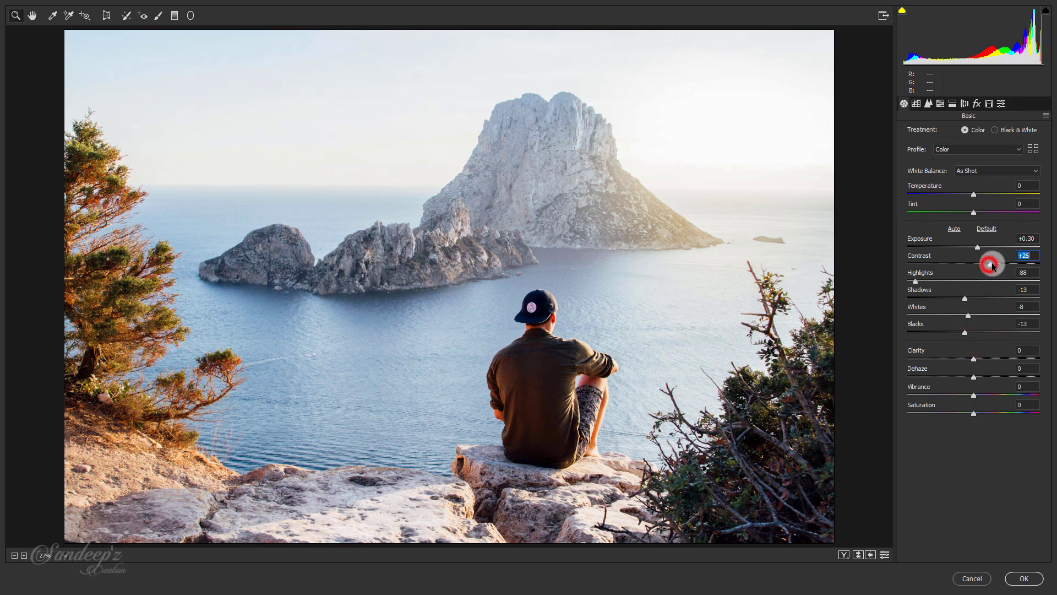
pyautogui.moveTo(986, 360); pyautogui.dragTo(960, 412)
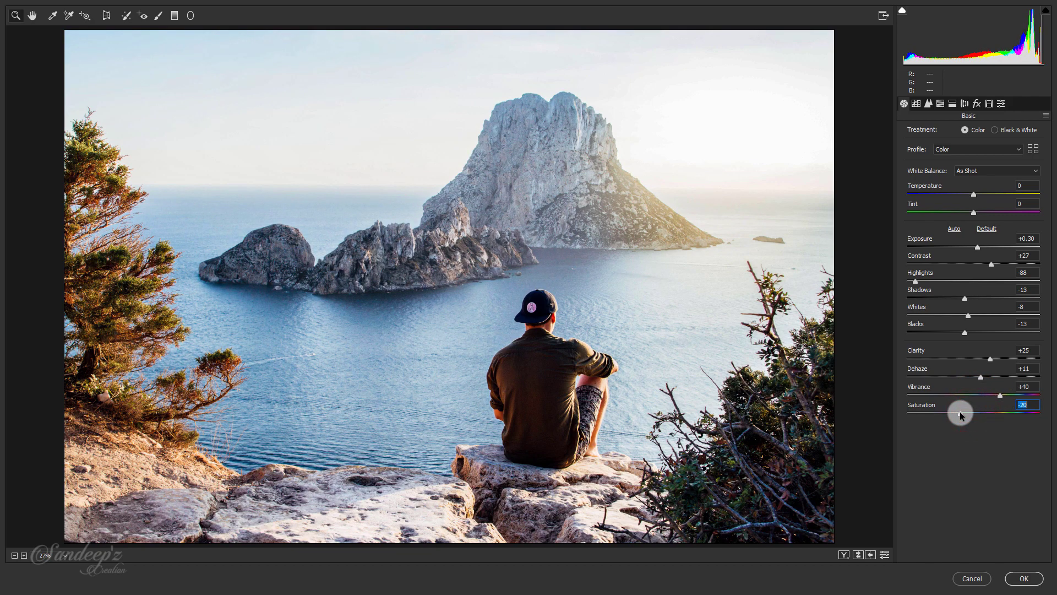
pyautogui.click(843, 555)
pyautogui.click(844, 555)
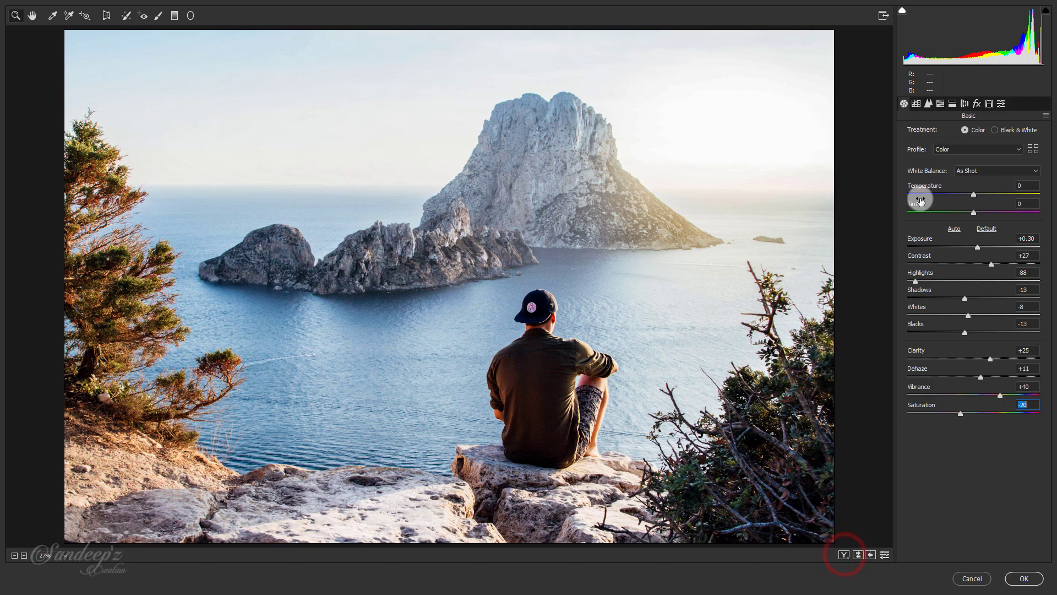
# Add three points along the upper and middle RGB point curve and raise its black point to an output of 46.
pyautogui.click(915, 104)
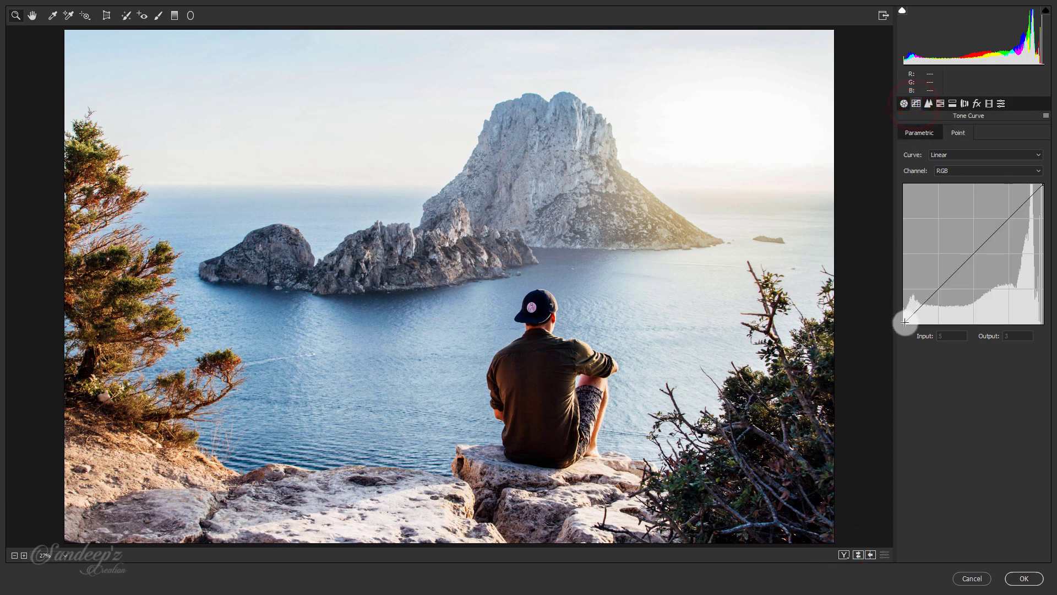
pyautogui.click(1008, 217)
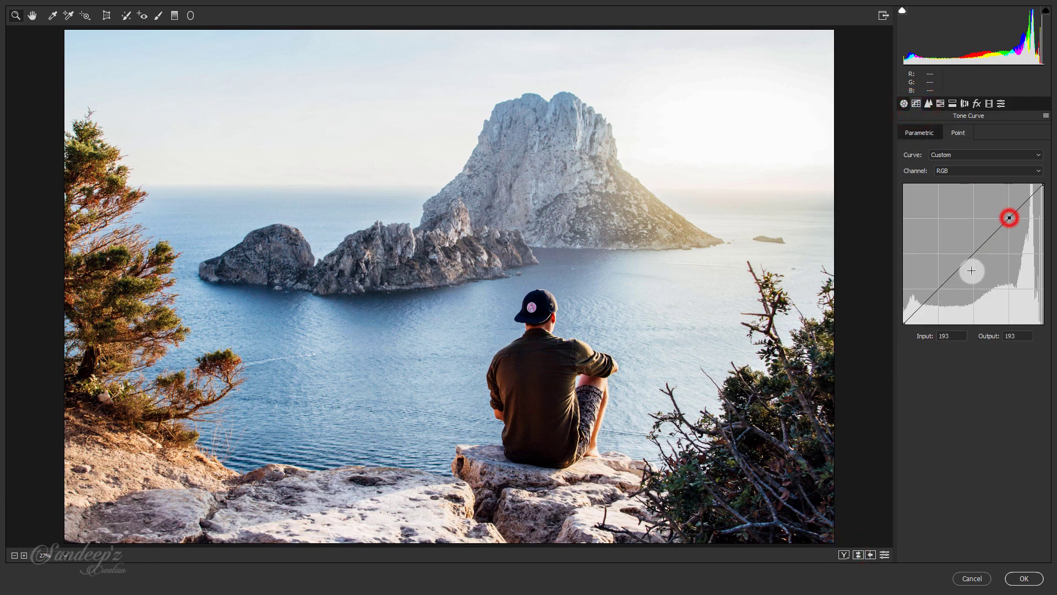
pyautogui.click(959, 269)
pyautogui.moveTo(903, 320); pyautogui.dragTo(881, 300)
pyautogui.moveTo(986, 240); pyautogui.dragTo(989, 237)
pyautogui.moveTo(905, 299); pyautogui.dragTo(903, 298)
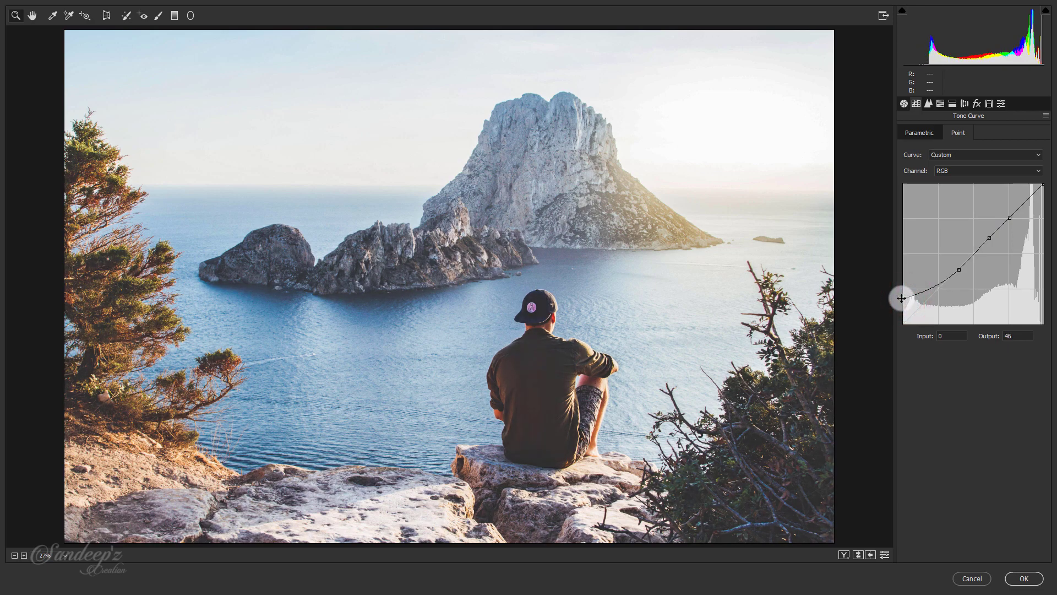
# Set the noise reduction Luminance, Luminance Detail and Luminance Contrast each to 50.
pyautogui.click(939, 104)
pyautogui.click(928, 103)
pyautogui.click(1028, 142)
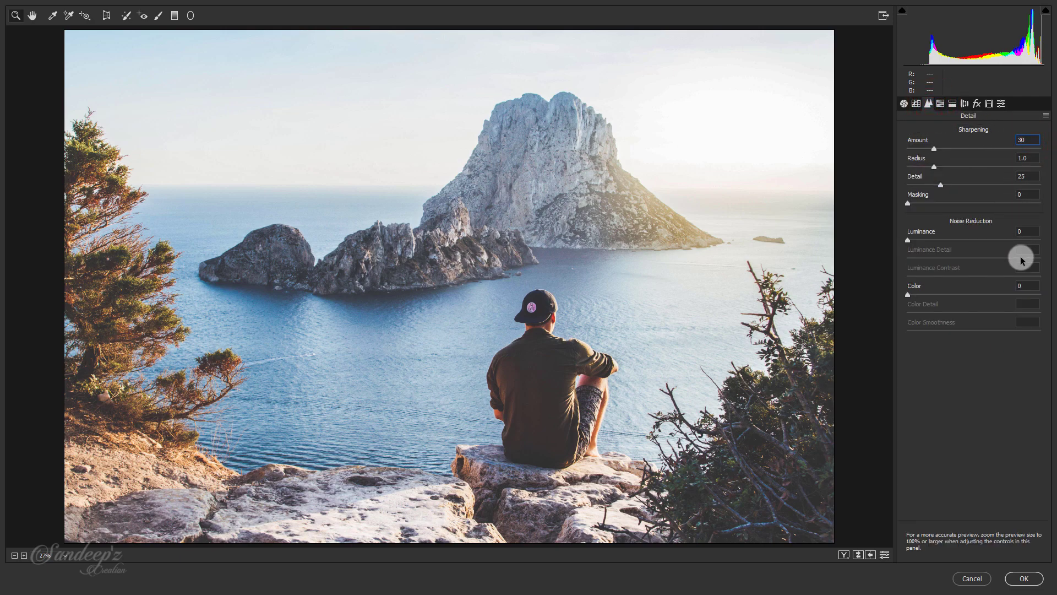
pyautogui.write('5050')
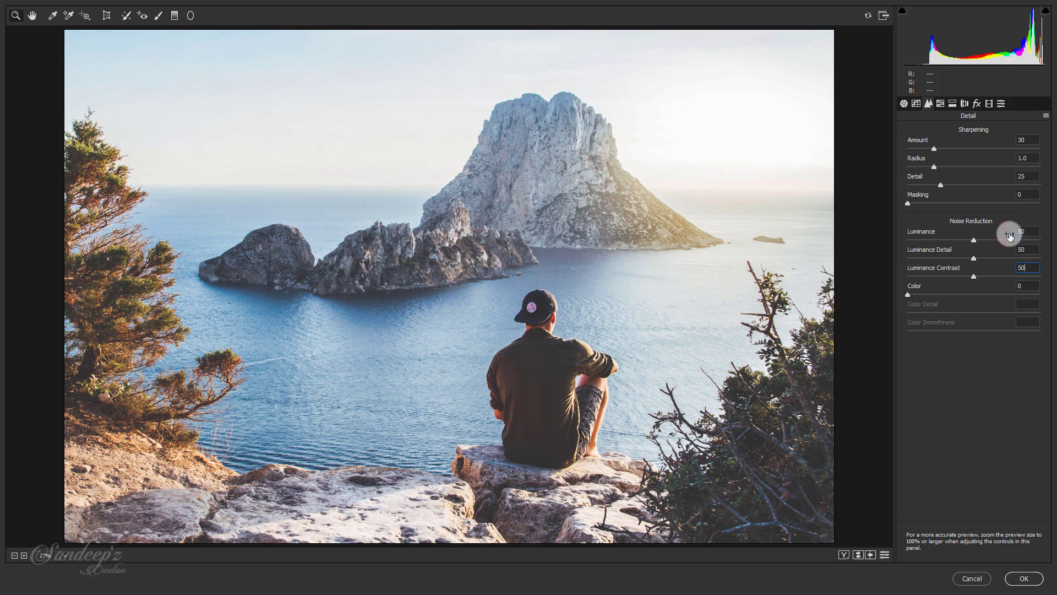
# Raise the basic Highlights adjustment to -36.
pyautogui.click(904, 104)
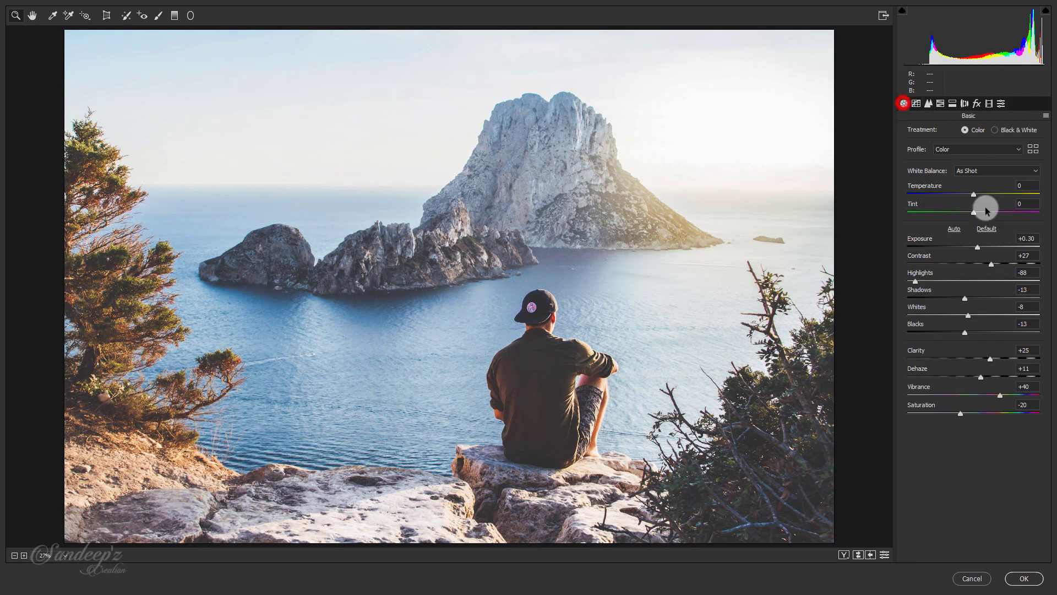
pyautogui.click(917, 282)
pyautogui.moveTo(919, 283); pyautogui.dragTo(950, 282)
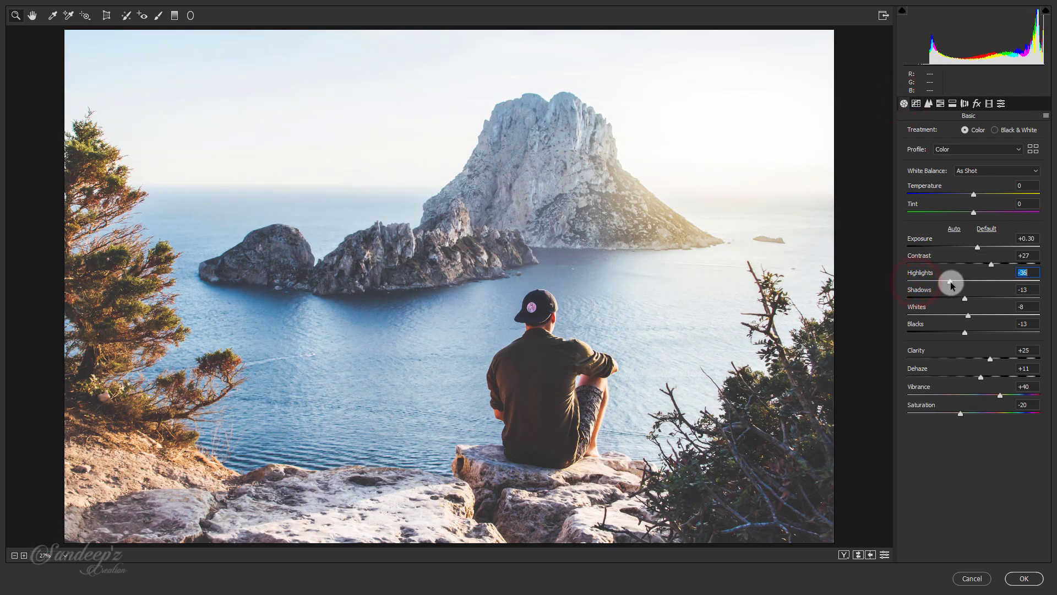
# Set the HSL hues to Reds +50, Oranges +18, Yellows -100, Greens -100 and Aquas +45.
pyautogui.click(940, 105)
pyautogui.click(912, 134)
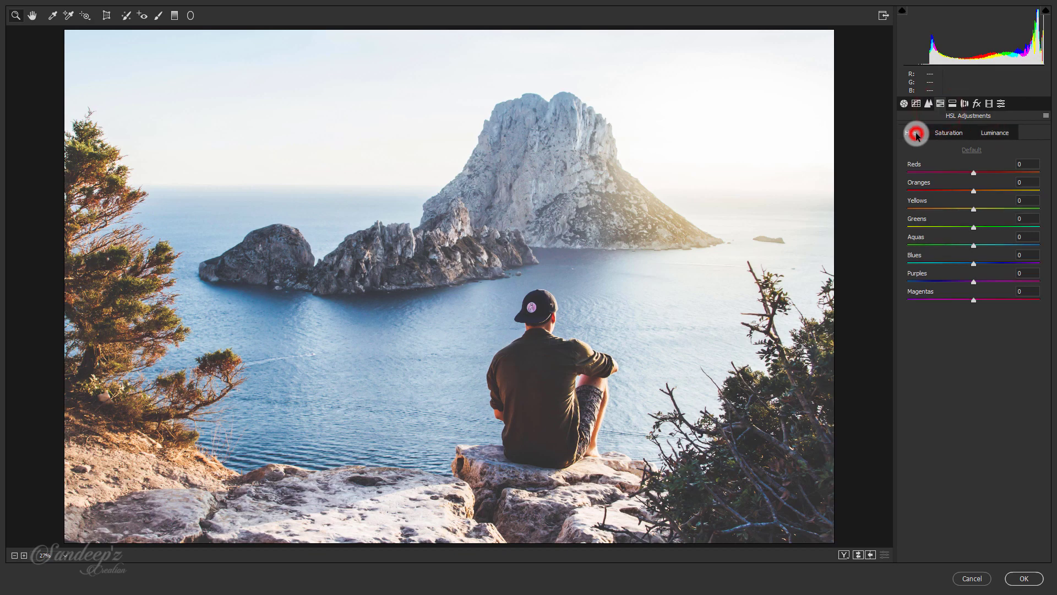
pyautogui.click(1023, 163)
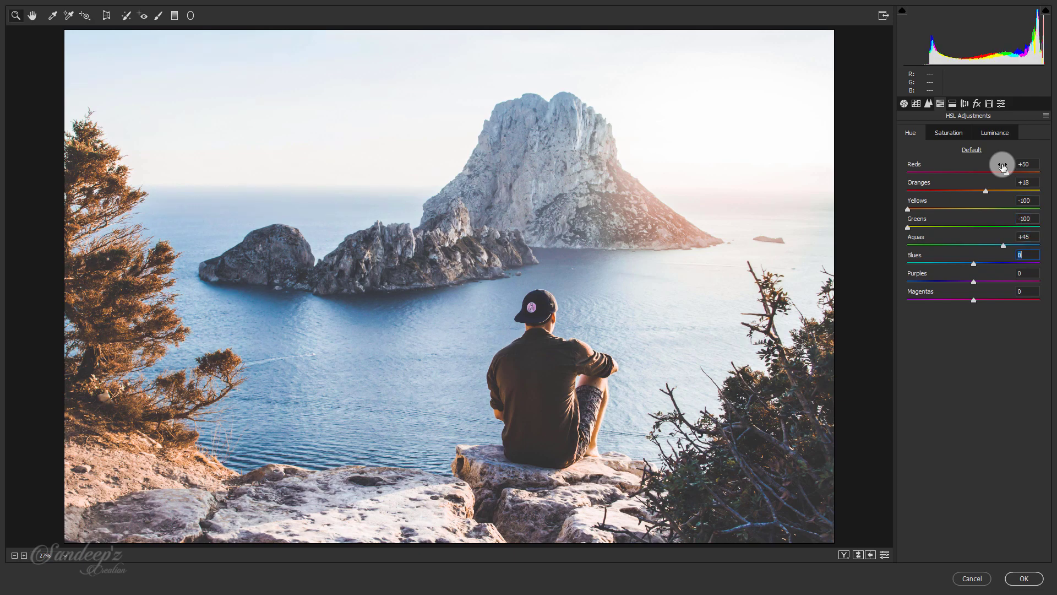
# Set the HSL saturation to Reds +30, Oranges -5, Greens -100, Aquas -75, Blues -75, Purples -15 and Magentas -25.
pyautogui.click(948, 133)
pyautogui.click(1028, 164)
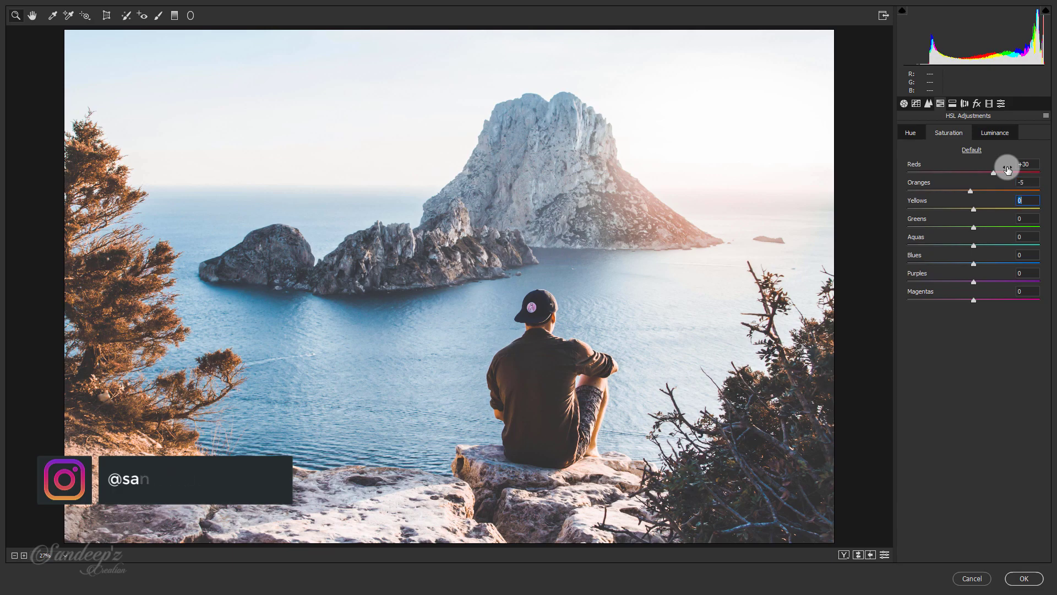
pyautogui.write('-100')
pyautogui.press('Tab')
pyautogui.write('-7')
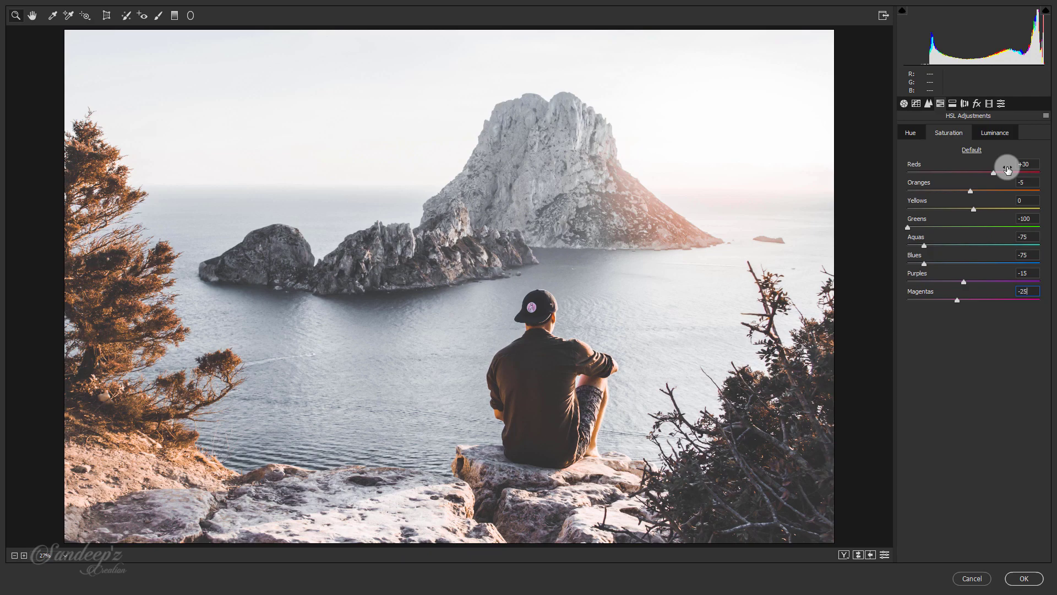
# Set the HSL luminance to Reds -30, Oranges -30, Yellows -30, Greens -25 and Blues +13.
pyautogui.click(991, 133)
pyautogui.click(1028, 164)
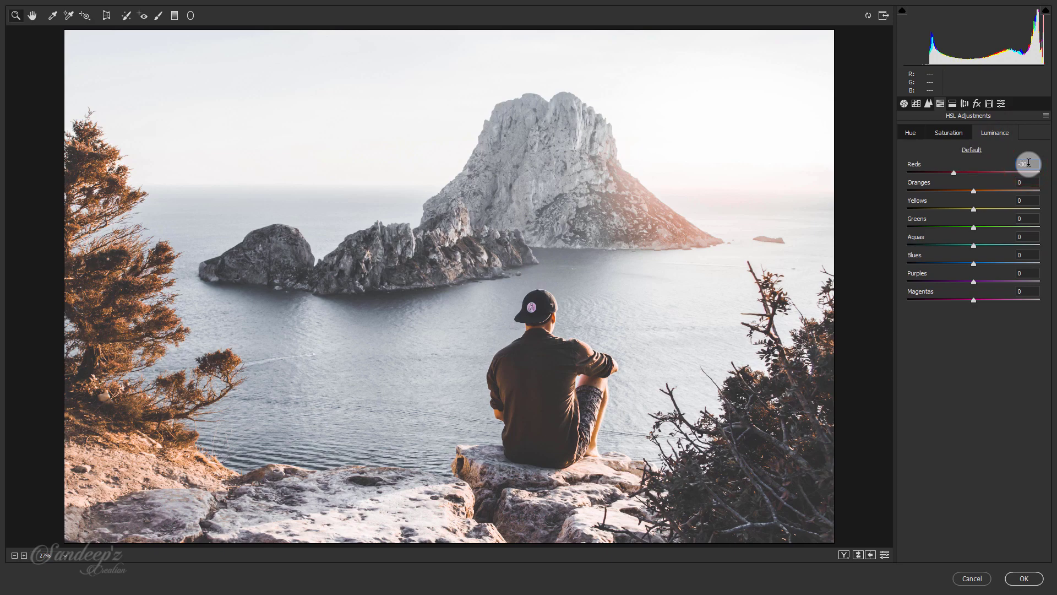
pyautogui.press('Tab')
pyautogui.write('-30')
pyautogui.press('Tab')
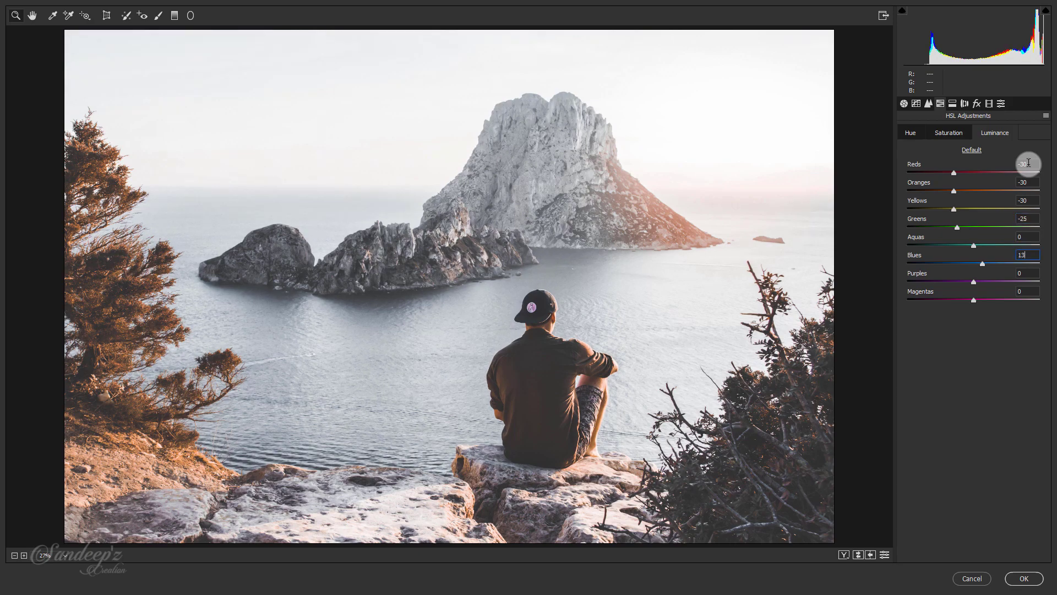
# Split-tone the photo with highlights at hue 30, saturation 10 and shadows at hue 210, saturation 10.
pyautogui.click(952, 104)
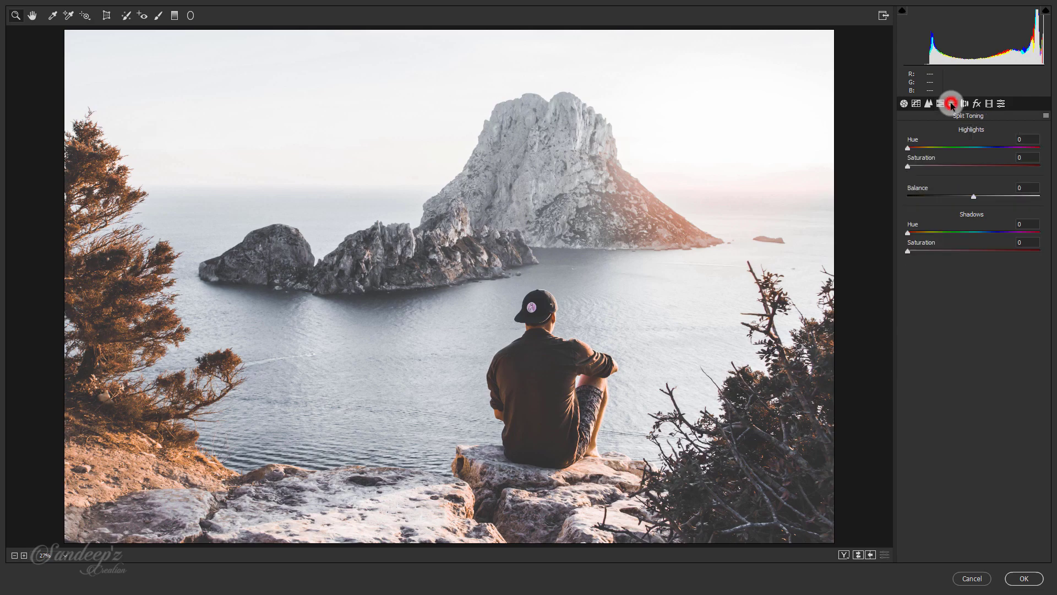
pyautogui.click(1024, 136)
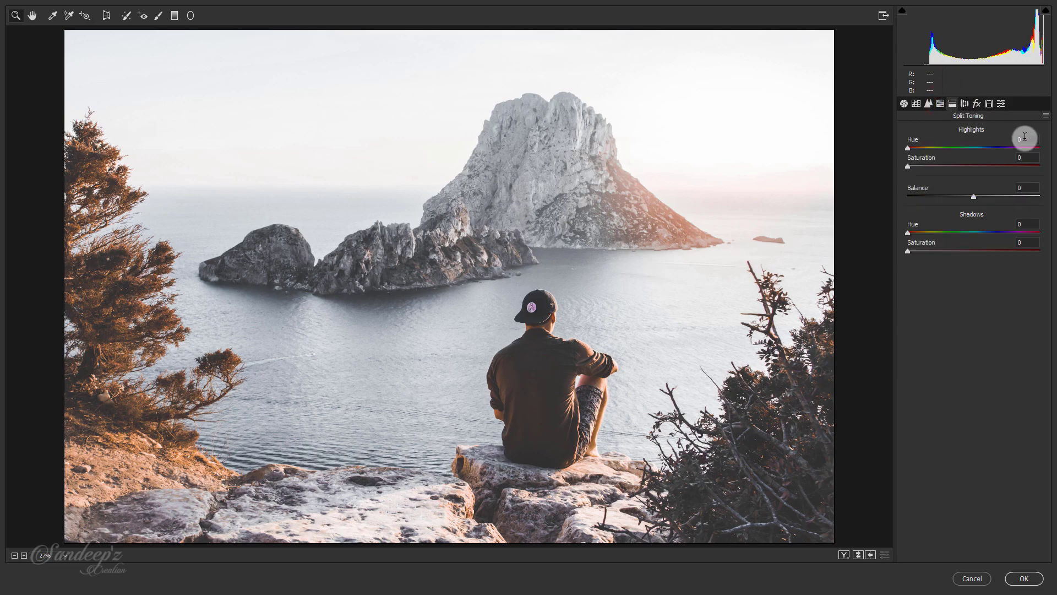
pyautogui.click(1024, 137)
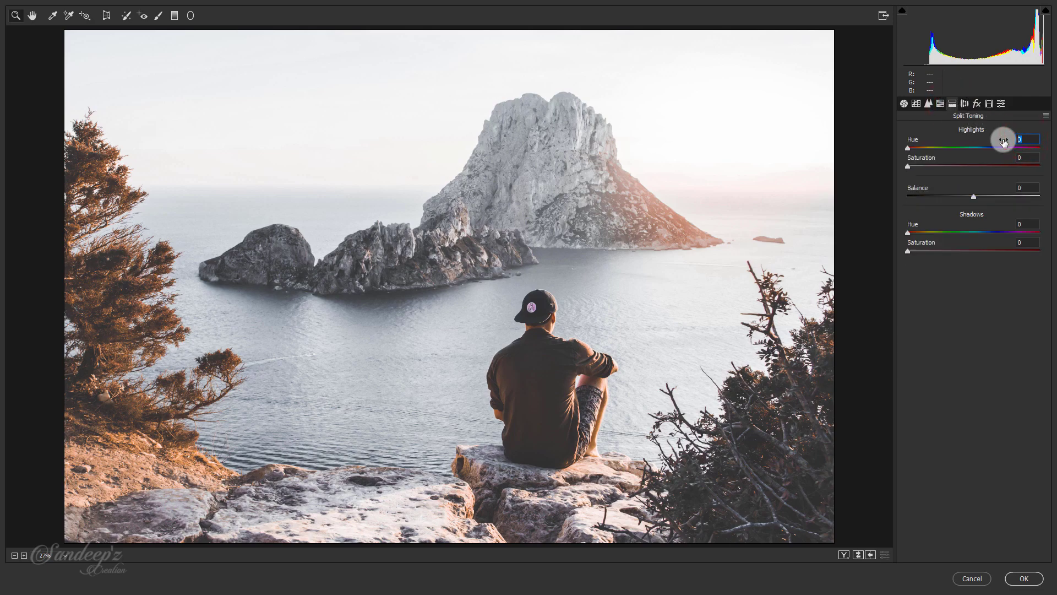
pyautogui.write('10')
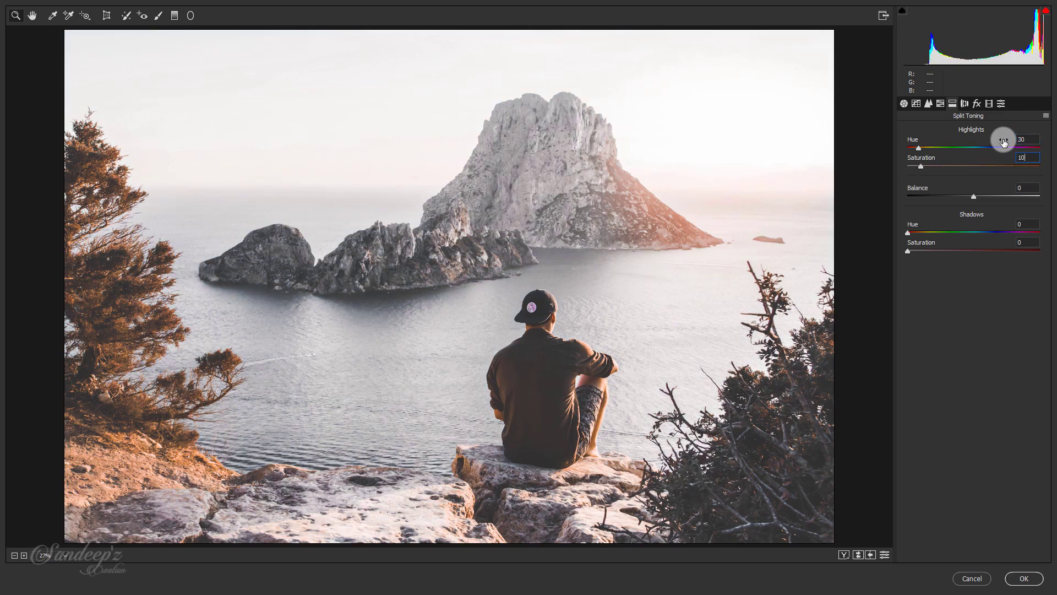
pyautogui.click(1026, 225)
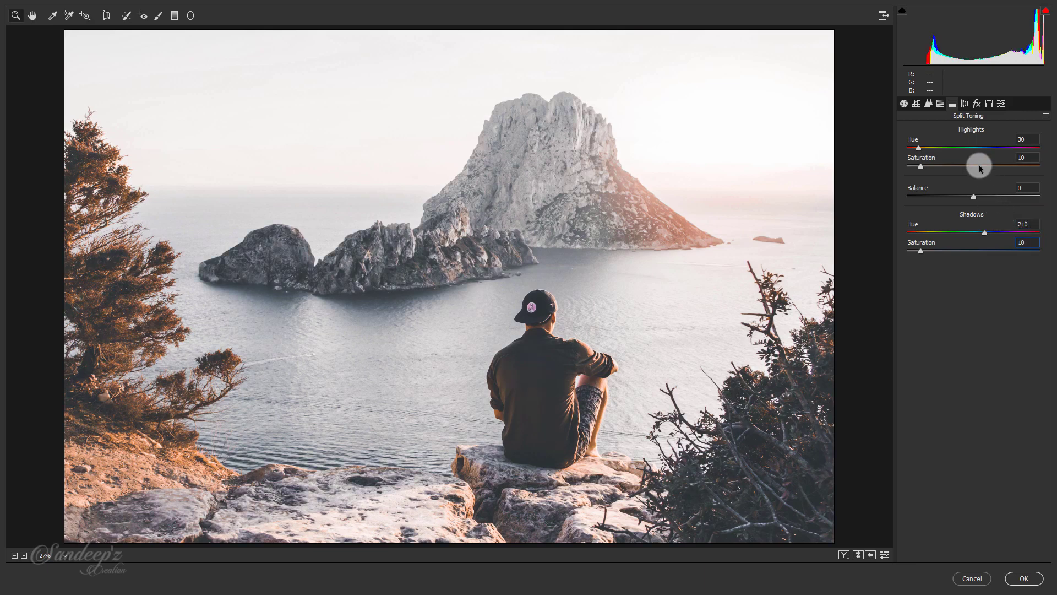
# Add a Highlight Priority post-crop vignette with an amount of -19.
pyautogui.click(977, 104)
pyautogui.moveTo(972, 246)
pyautogui.mouseDown()
pyautogui.moveTo(947, 247)
pyautogui.moveTo(955, 248)
pyautogui.mouseUp()
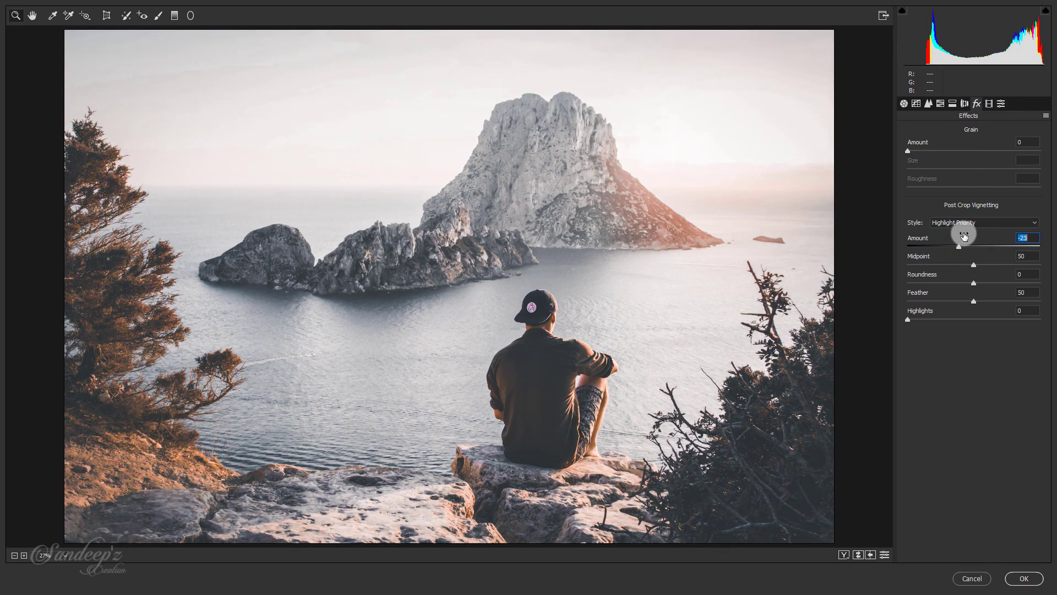
pyautogui.moveTo(961, 249); pyautogui.dragTo(961, 247)
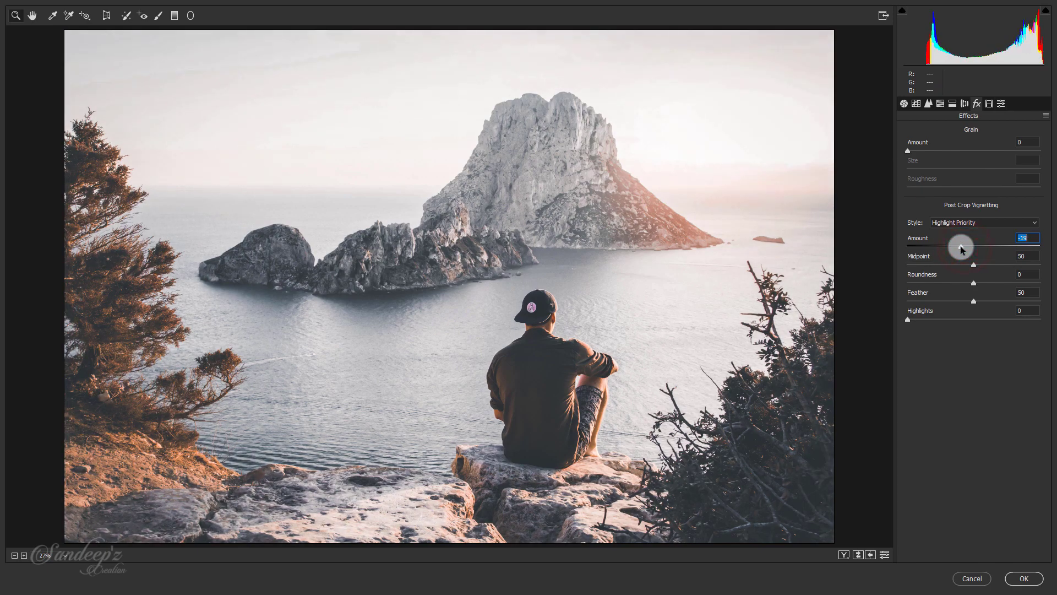
# Set the Blue Primary calibration hue to -100 and show the before and after versions side by side.
pyautogui.click(989, 103)
pyautogui.click(1027, 303)
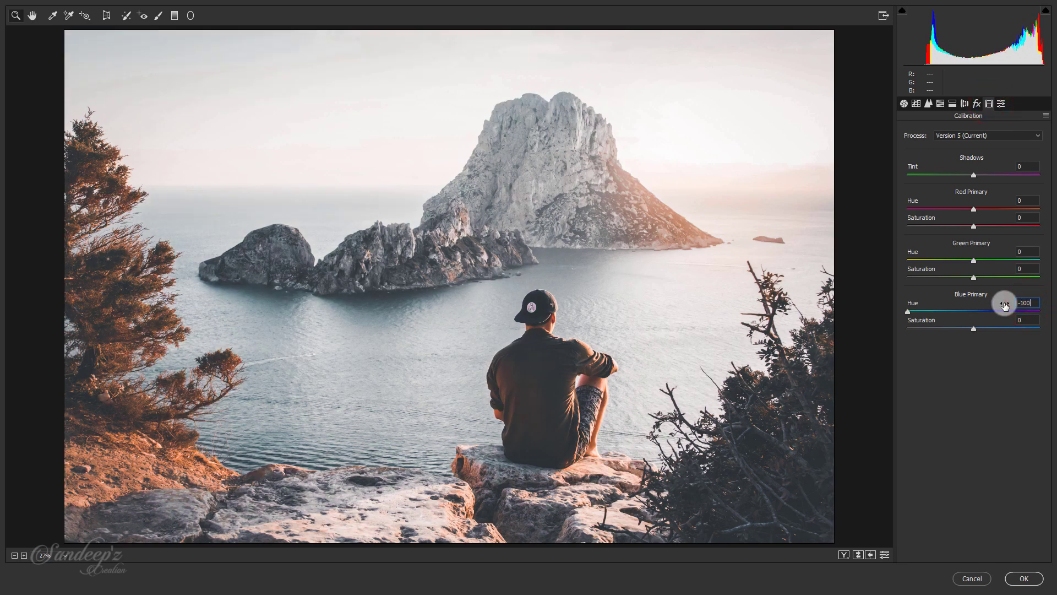
pyautogui.click(844, 554)
pyautogui.click(732, 297)
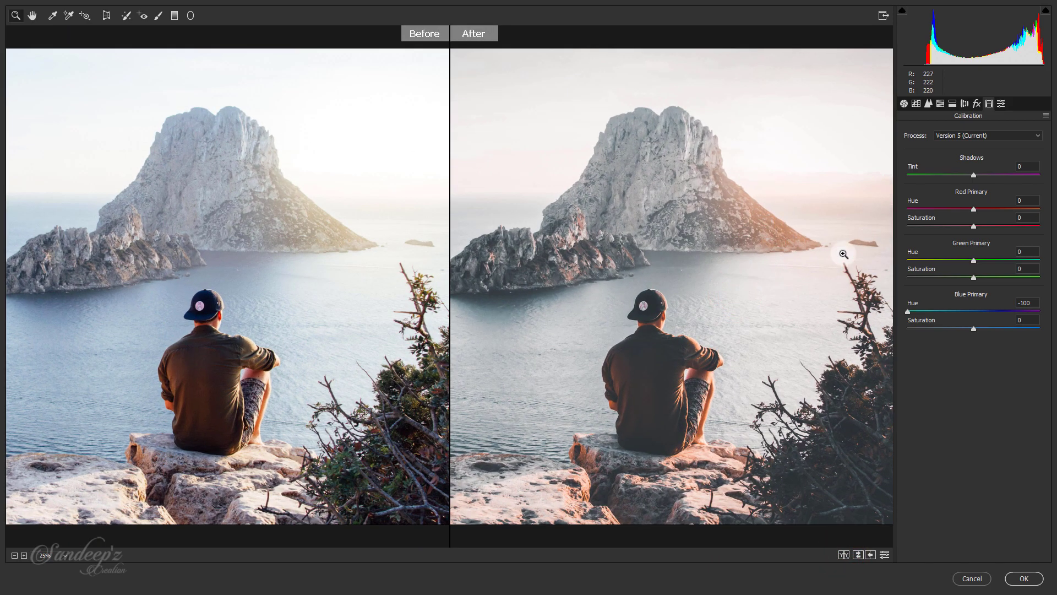
pyautogui.click(1045, 116)
pyautogui.click(971, 216)
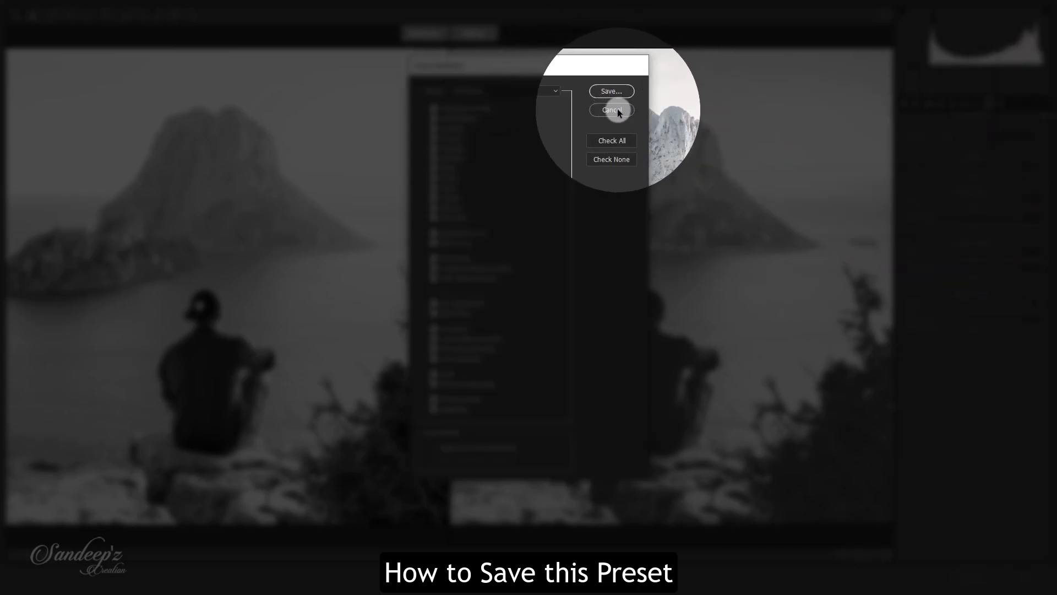
pyautogui.click(617, 108)
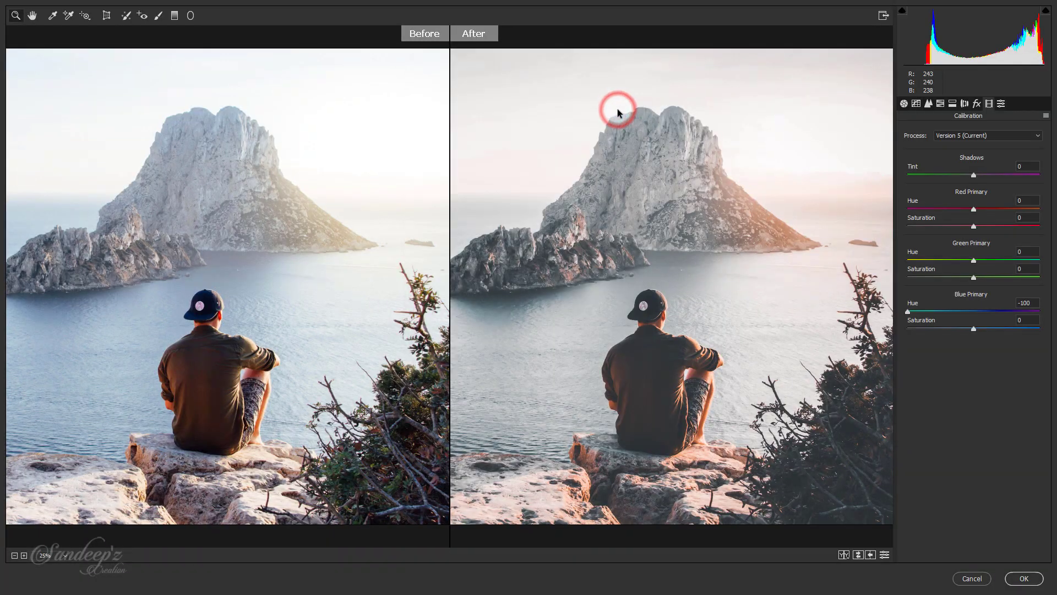
# Apply the Camera Raw grading and compare it with the original by repeatedly toggling the Background copy layer's visibility.
pyautogui.click(1022, 577)
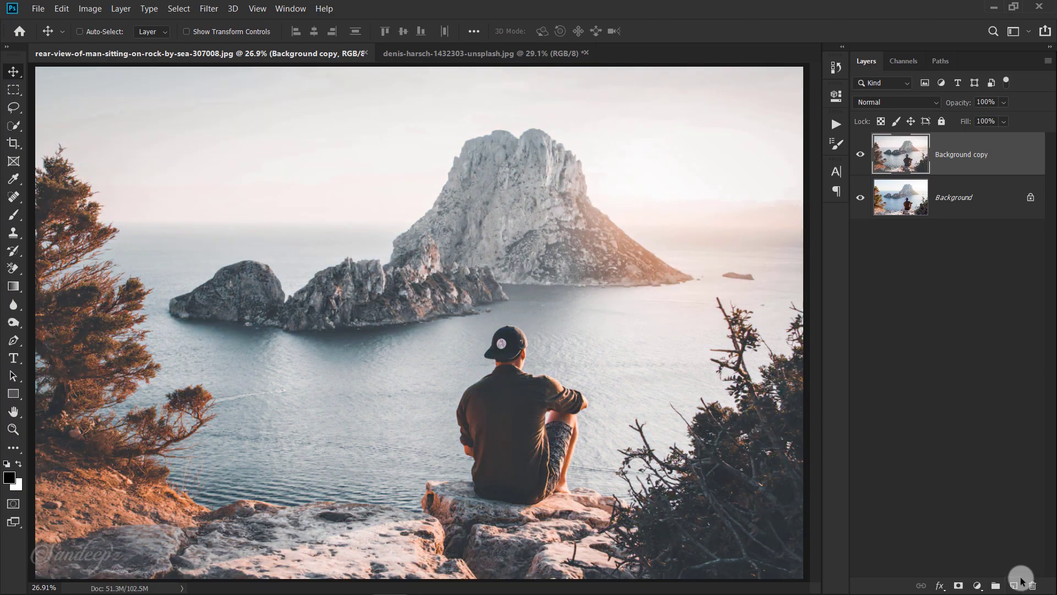
pyautogui.click(857, 157)
pyautogui.click(857, 158)
pyautogui.click(857, 158)
pyautogui.click(857, 158)
pyautogui.click(857, 158)
pyautogui.click(857, 158)
pyautogui.click(857, 158)
pyautogui.click(857, 158)
# Duplicate the Background layer of denis-harsch-1432303-unsplash.jpg and open the copy in the Camera Raw Filter.
pyautogui.click(501, 53)
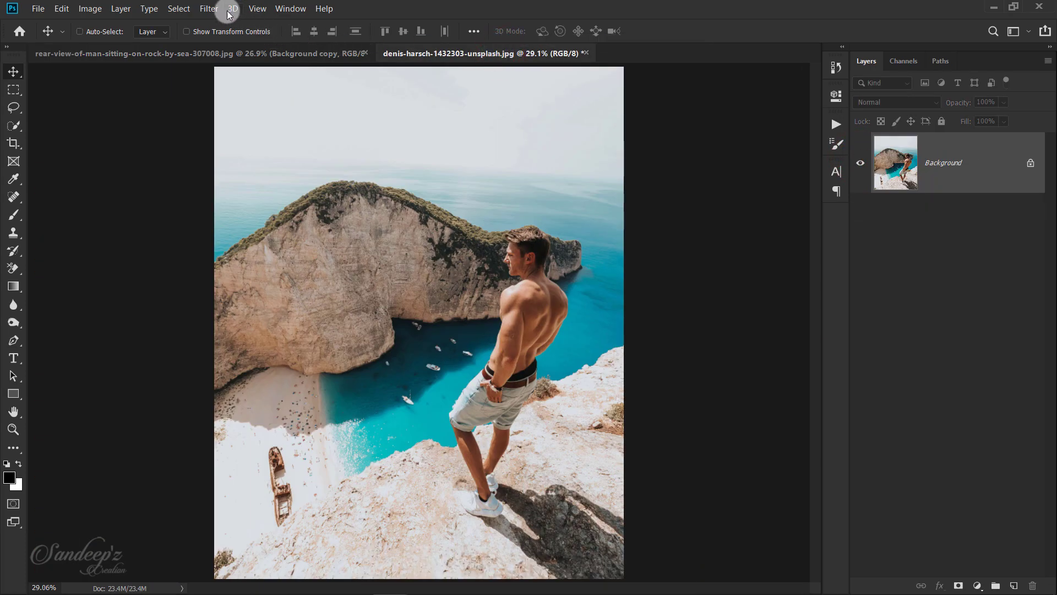
pyautogui.moveTo(994, 177); pyautogui.dragTo(1023, 583)
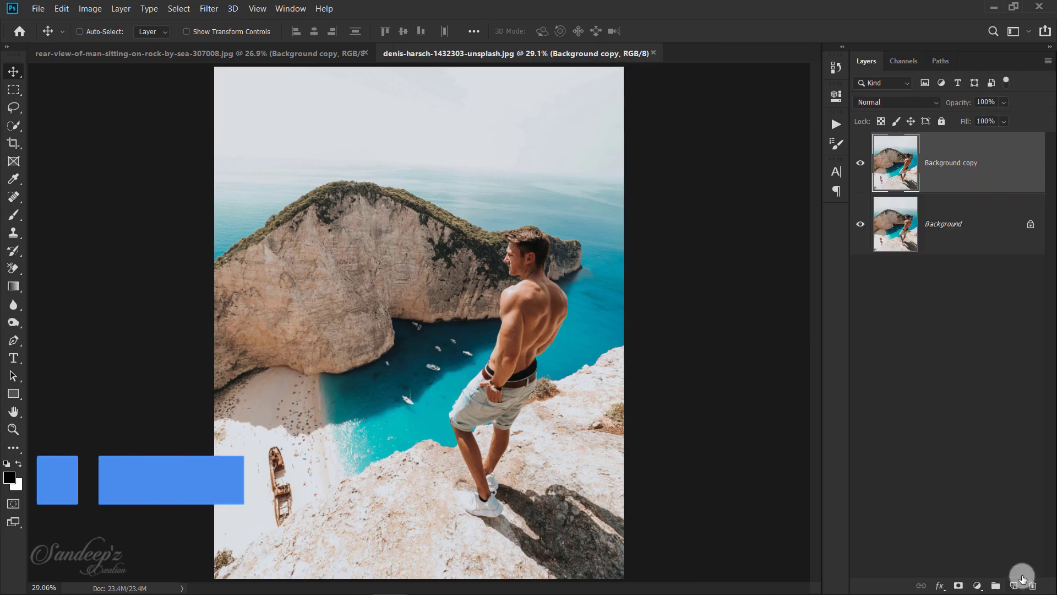
pyautogui.click(209, 9)
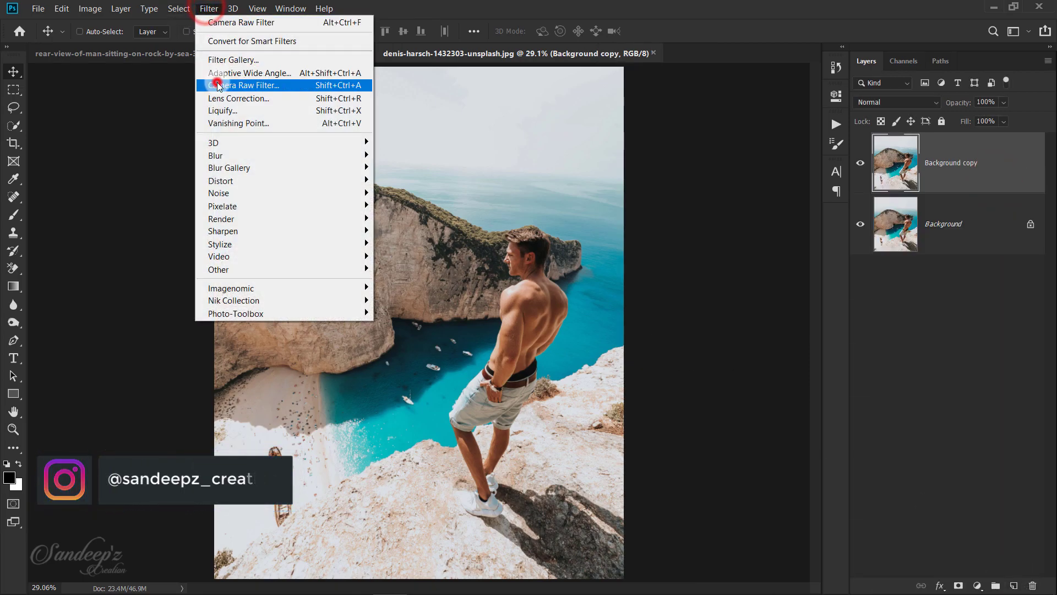
pyautogui.click(218, 85)
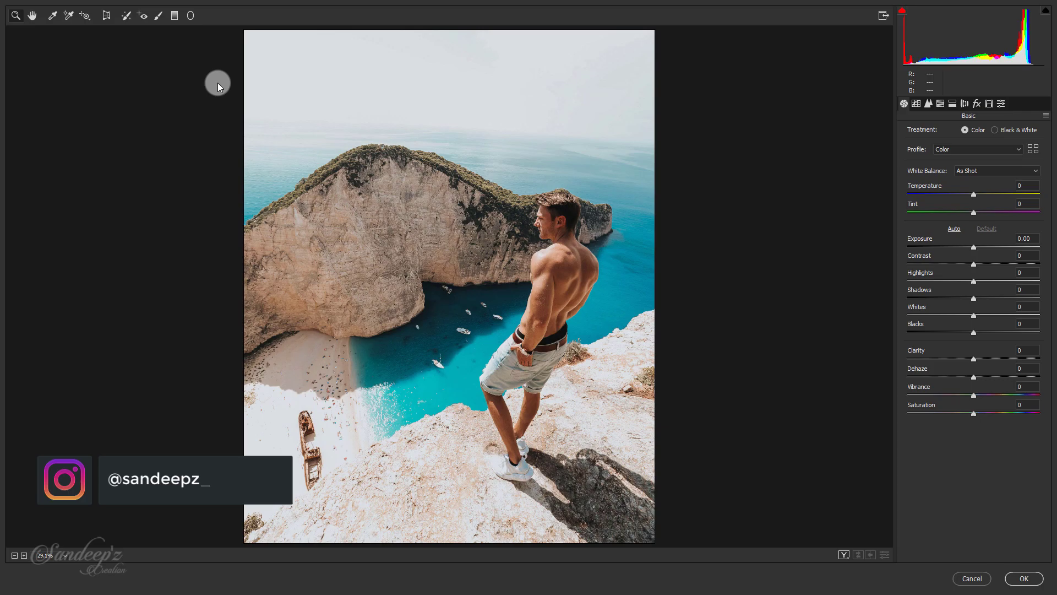
# Show the before and after versions side by side and load the Sam Kolder Effect user preset onto the photo.
pyautogui.click(844, 554)
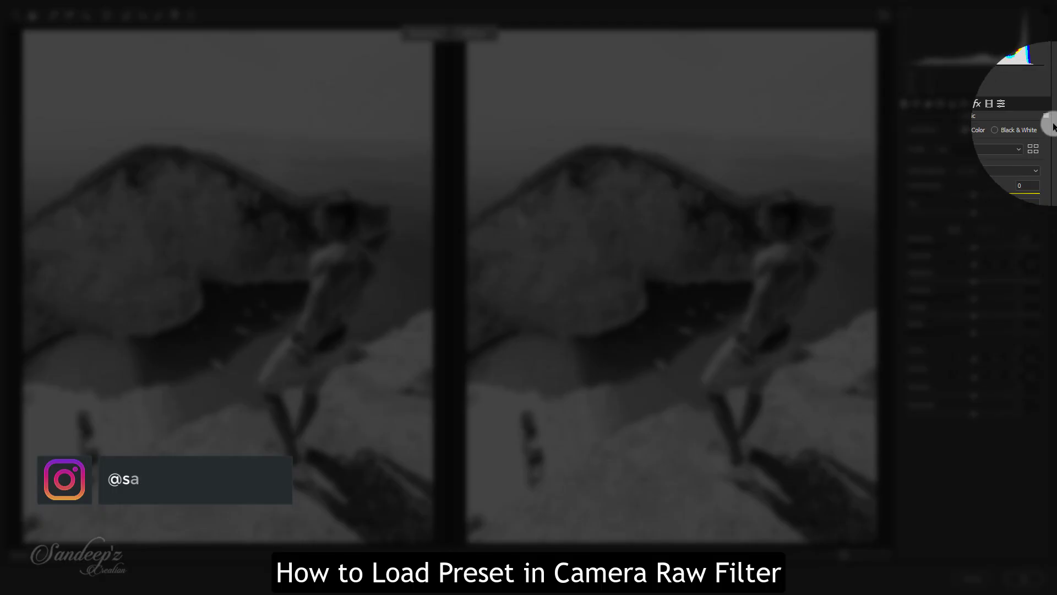
pyautogui.click(1048, 122)
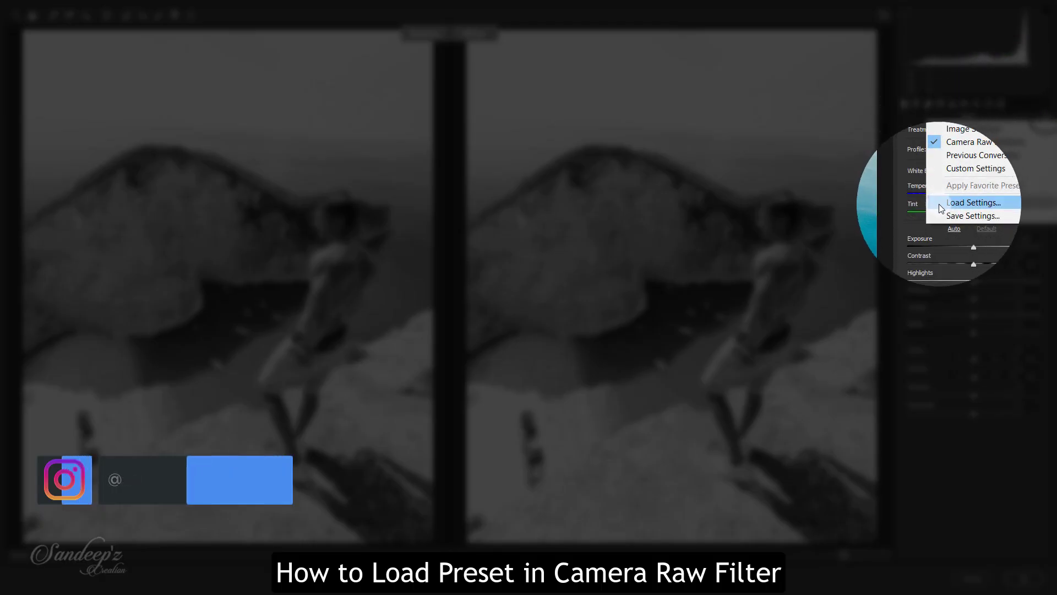
pyautogui.click(898, 210)
pyautogui.click(1001, 105)
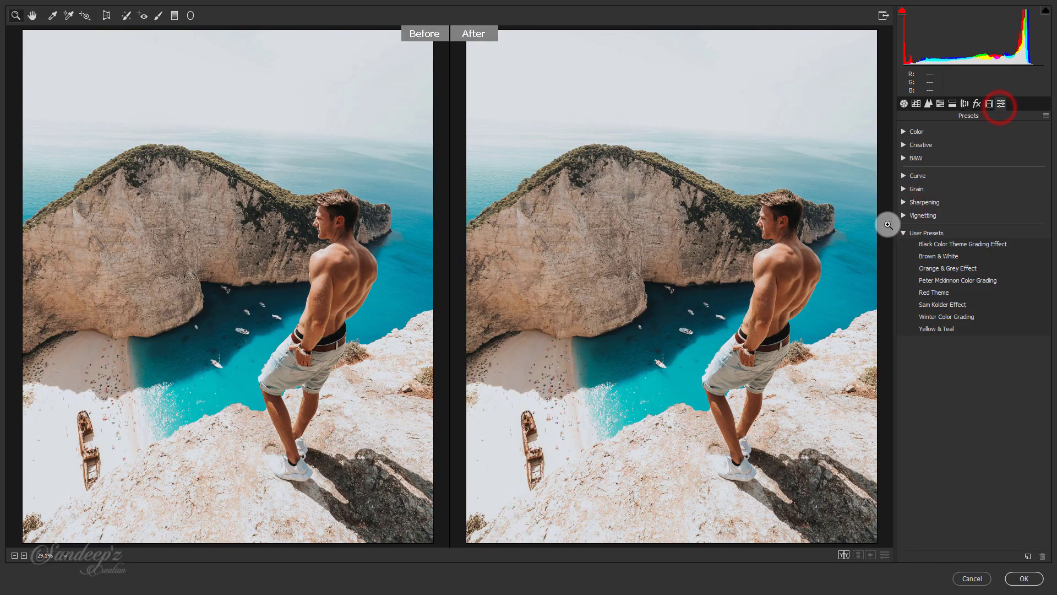
pyautogui.click(934, 305)
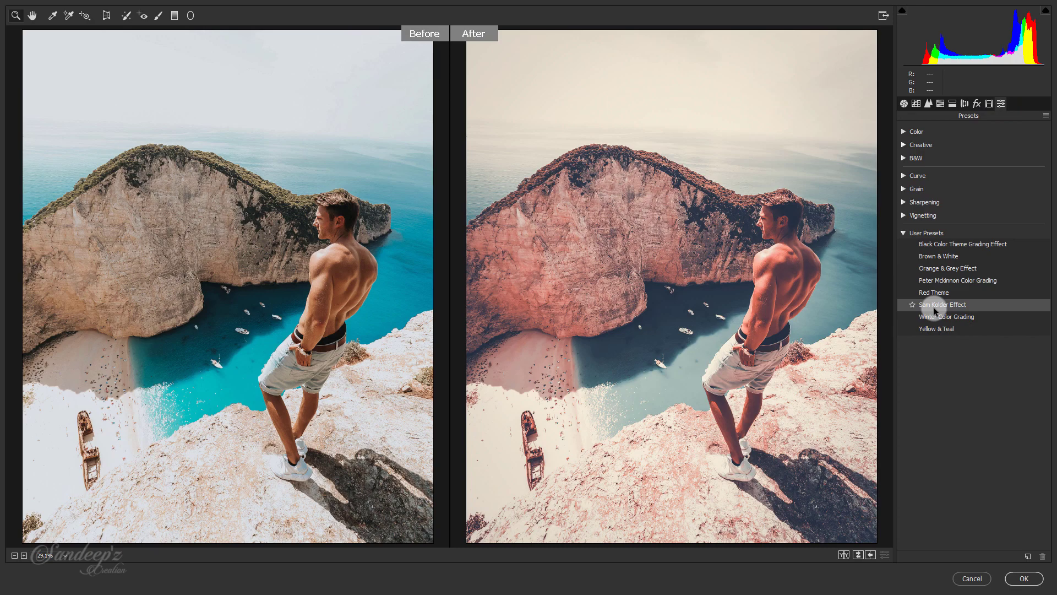
# Adjust the preset's Basic values to Highlights -24, Shadows +8 and Whites -6.
pyautogui.click(904, 104)
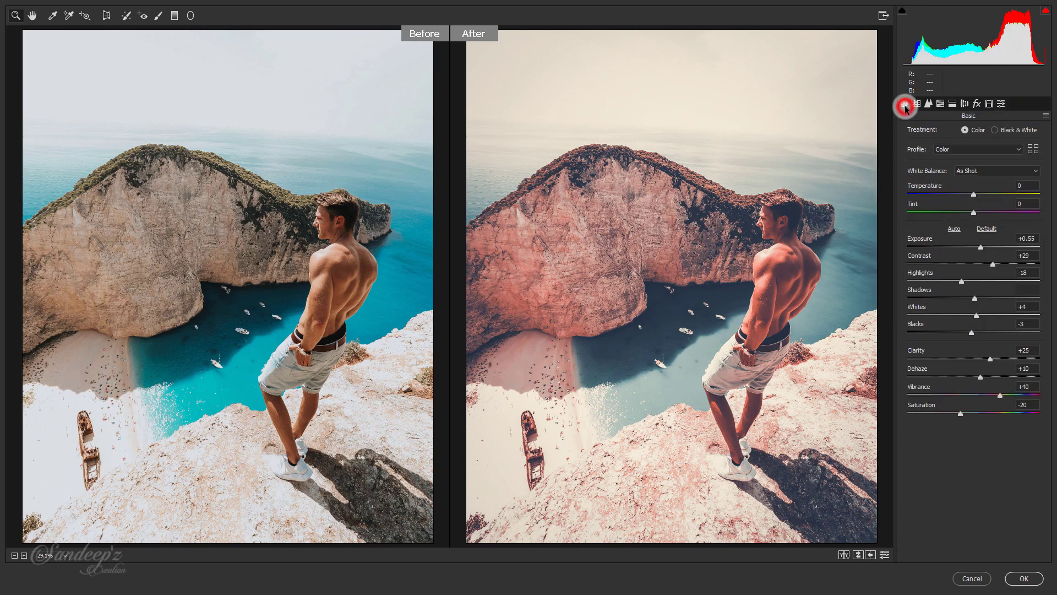
pyautogui.moveTo(961, 280)
pyautogui.mouseDown()
pyautogui.moveTo(945, 281)
pyautogui.moveTo(958, 280)
pyautogui.mouseUp()
pyautogui.moveTo(974, 298)
pyautogui.mouseDown()
pyautogui.moveTo(961, 298)
pyautogui.moveTo(979, 298)
pyautogui.mouseUp()
pyautogui.moveTo(975, 314); pyautogui.dragTo(968, 316)
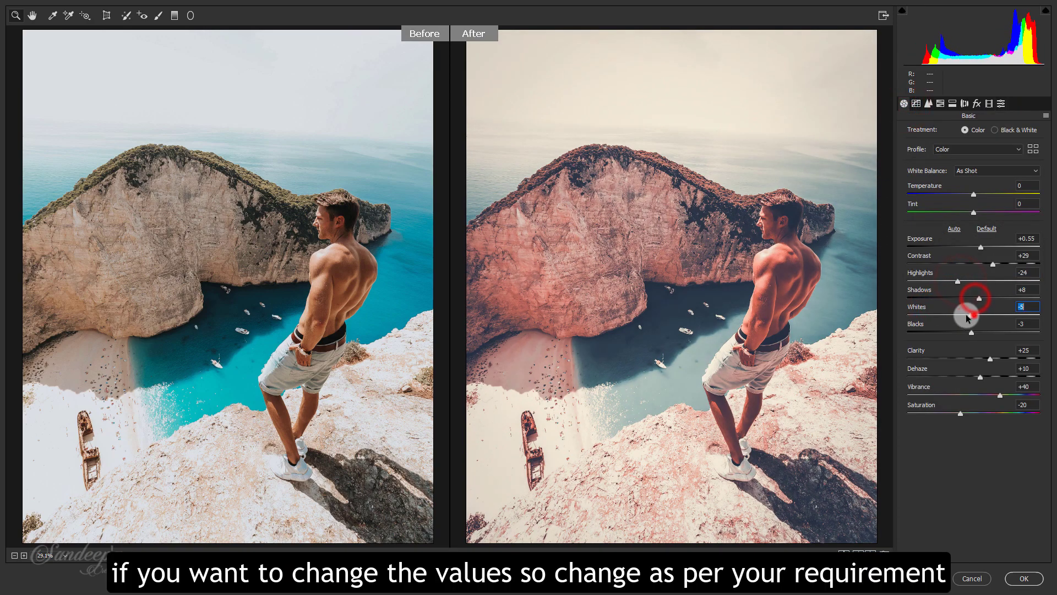
# Review the preset's Effects, Split Toning, HSL luminance, saturation and hue, and Tone Curve settings.
pyautogui.click(977, 104)
pyautogui.click(953, 104)
pyautogui.click(940, 104)
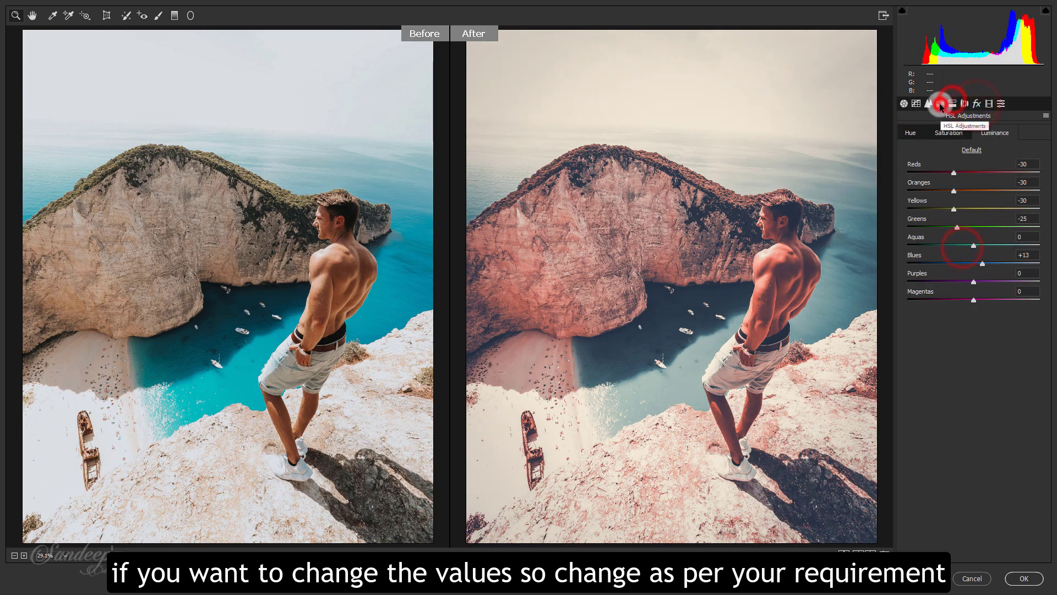
pyautogui.click(937, 134)
pyautogui.click(912, 134)
pyautogui.click(938, 106)
pyautogui.click(916, 104)
# Lower the Basic Highlights to -67 and apply the Camera Raw grading to the Background copy layer.
pyautogui.moveTo(902, 297); pyautogui.dragTo(931, 283)
pyautogui.click(904, 104)
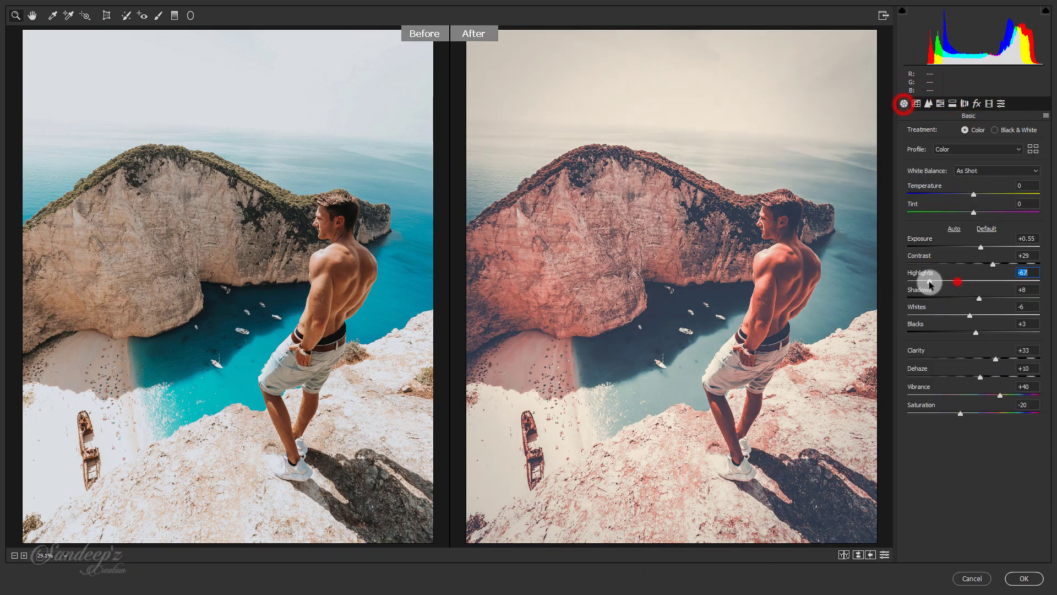
pyautogui.click(1023, 578)
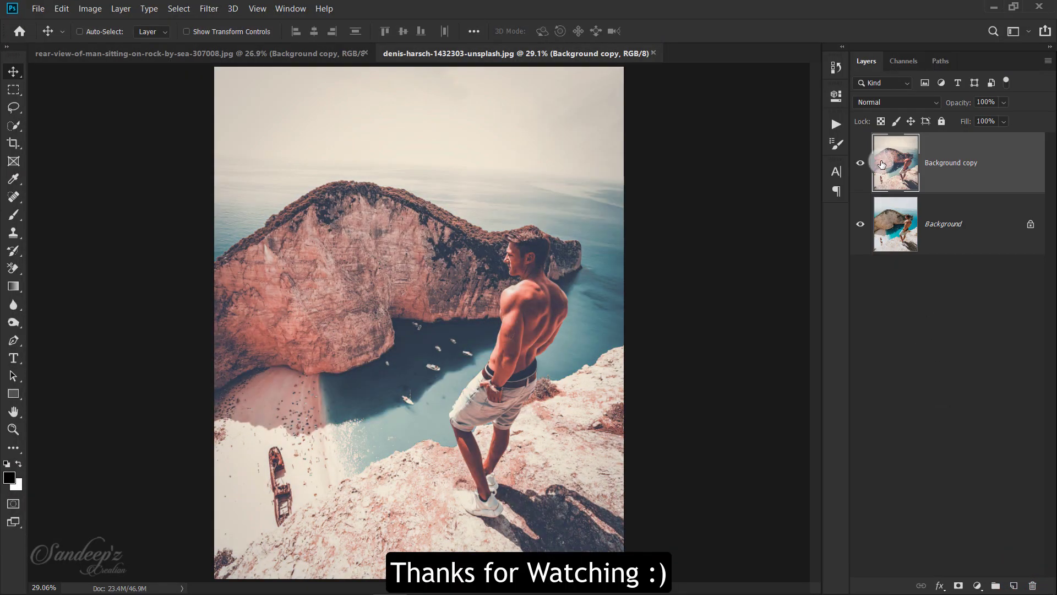
# Compare the preset-graded cliff photo with the original by repeatedly toggling the Background copy layer's visibility.
pyautogui.click(863, 164)
pyautogui.click(864, 165)
pyautogui.click(864, 165)
pyautogui.click(863, 164)
pyautogui.click(863, 165)
pyautogui.click(863, 164)
pyautogui.click(864, 164)
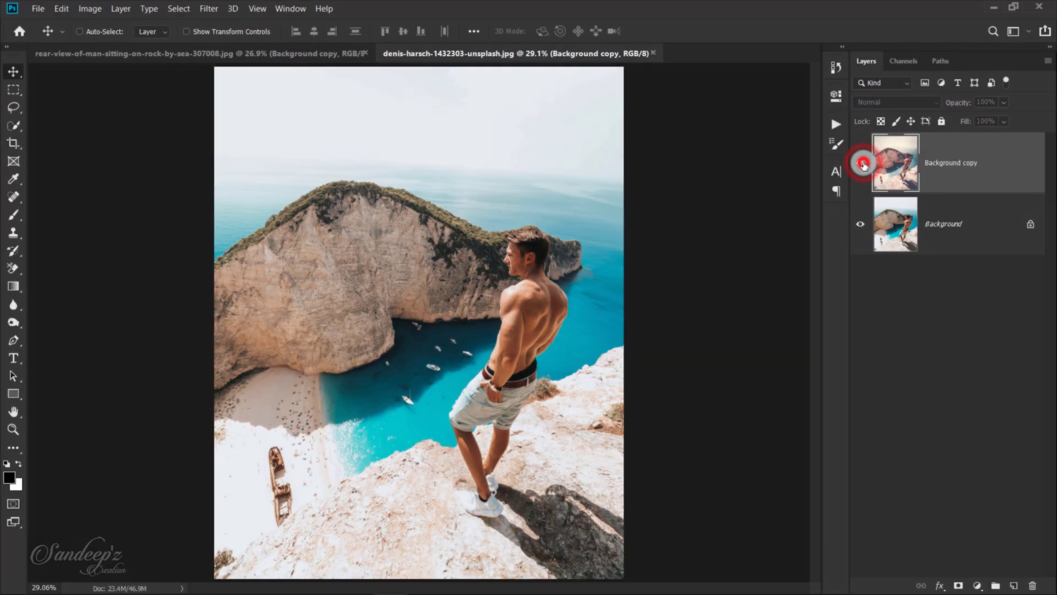